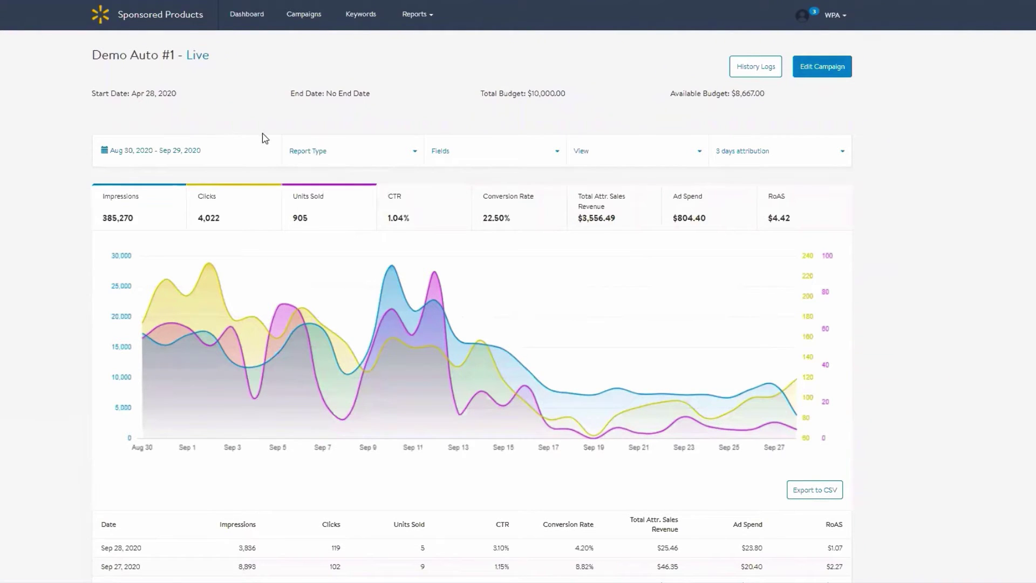
- Check the available report types and examine the Daily Performance chart and table for the Demo Auto #1 campaign
left_click(335, 152)
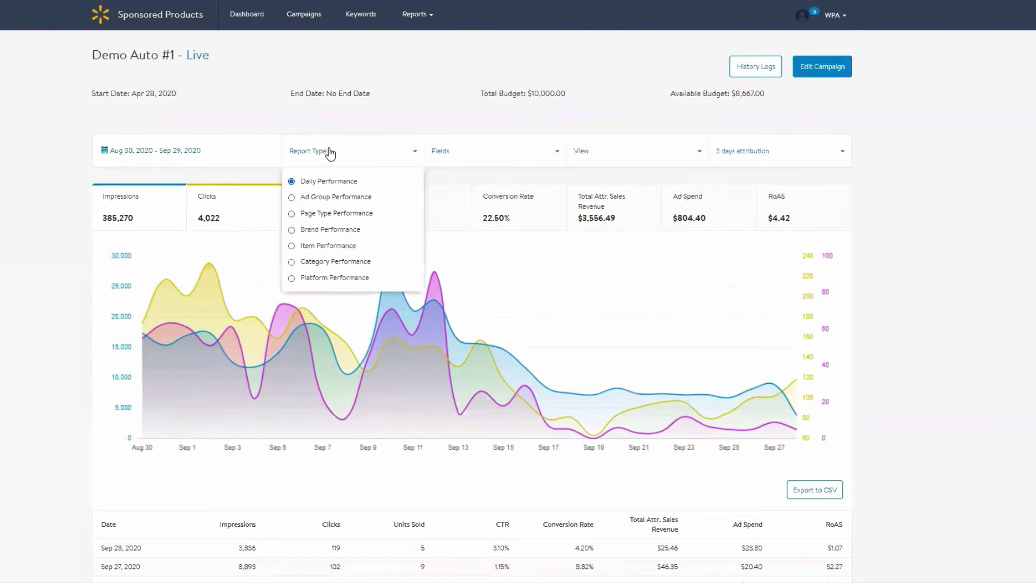
left_click(331, 154)
scroll(416, 207, "down", 3)
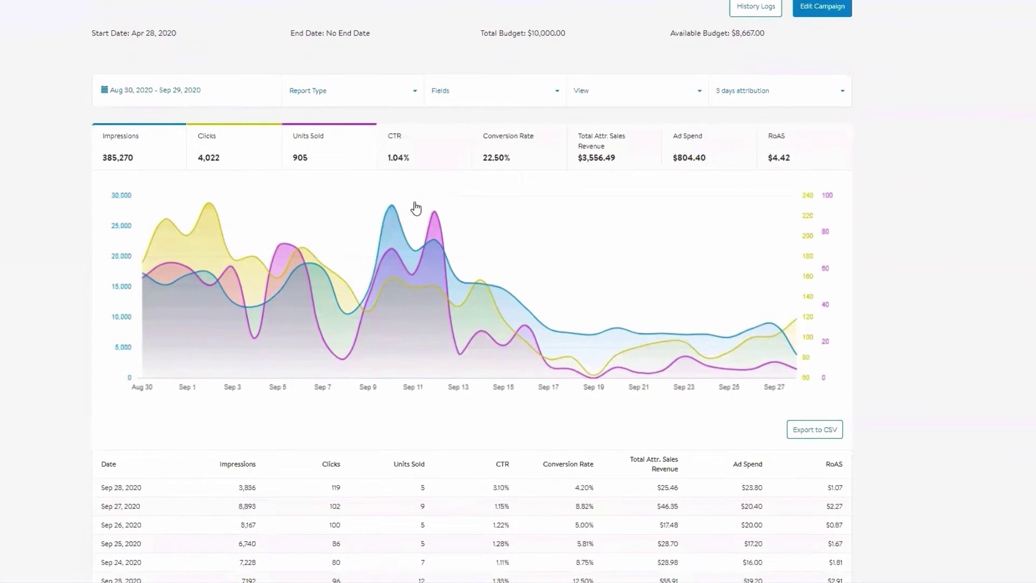
scroll(415, 207, "down", 1)
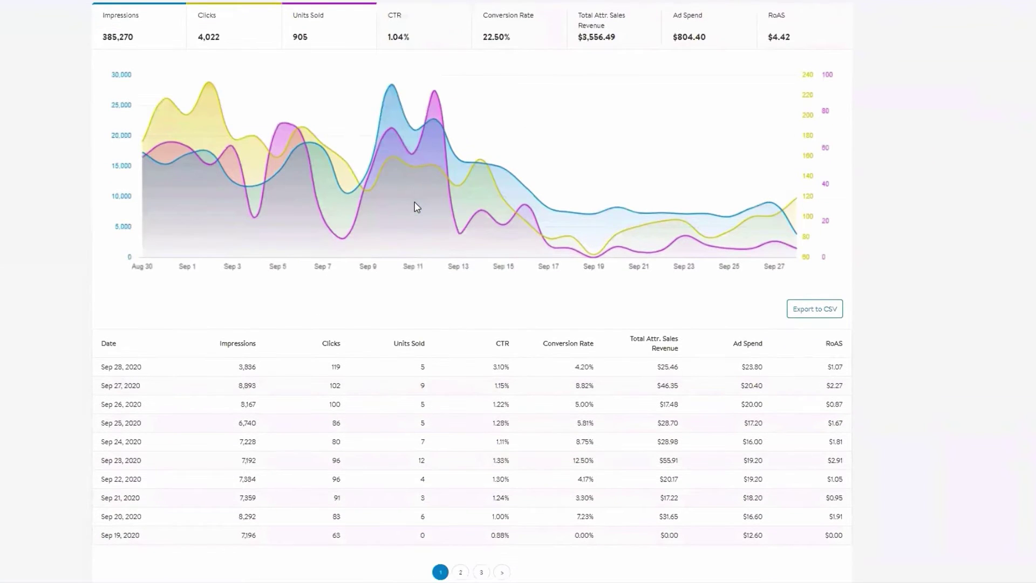
scroll(416, 207, "up", 2)
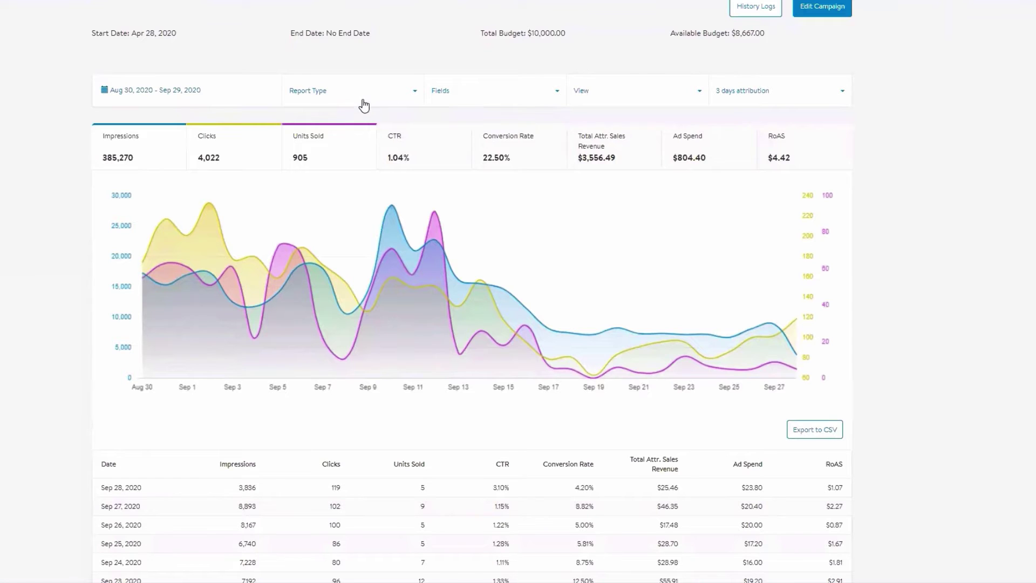
- Switch the campaign report to Ad Group Performance and review its chart and table
left_click(324, 95)
left_click(345, 136)
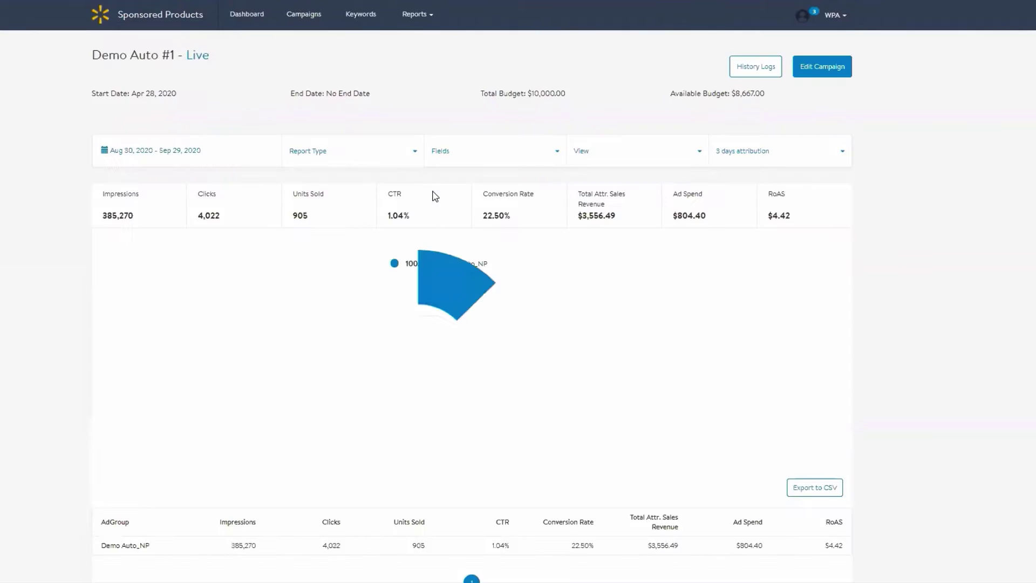
scroll(435, 196, "down", 1)
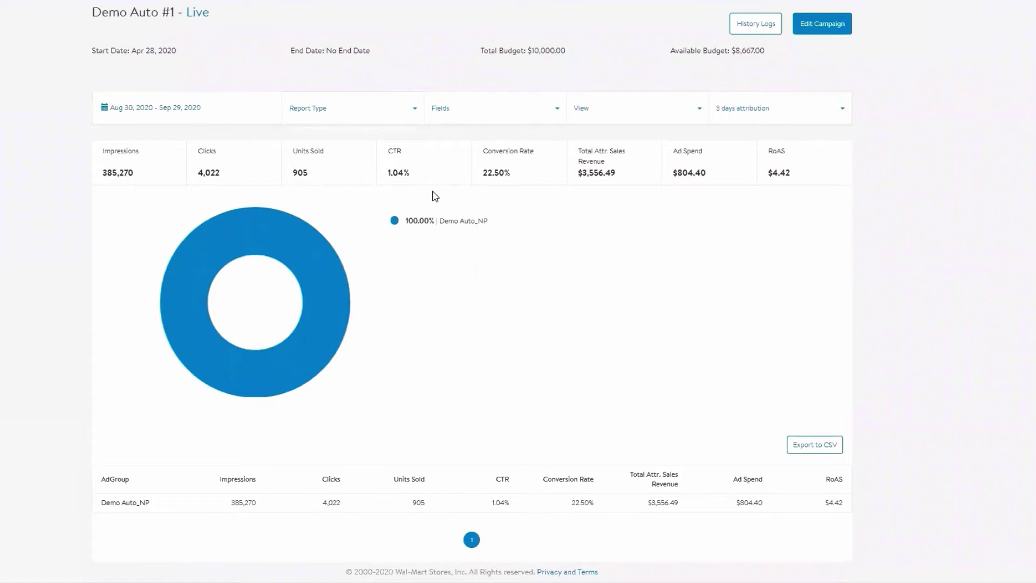
scroll(435, 196, "up", 1)
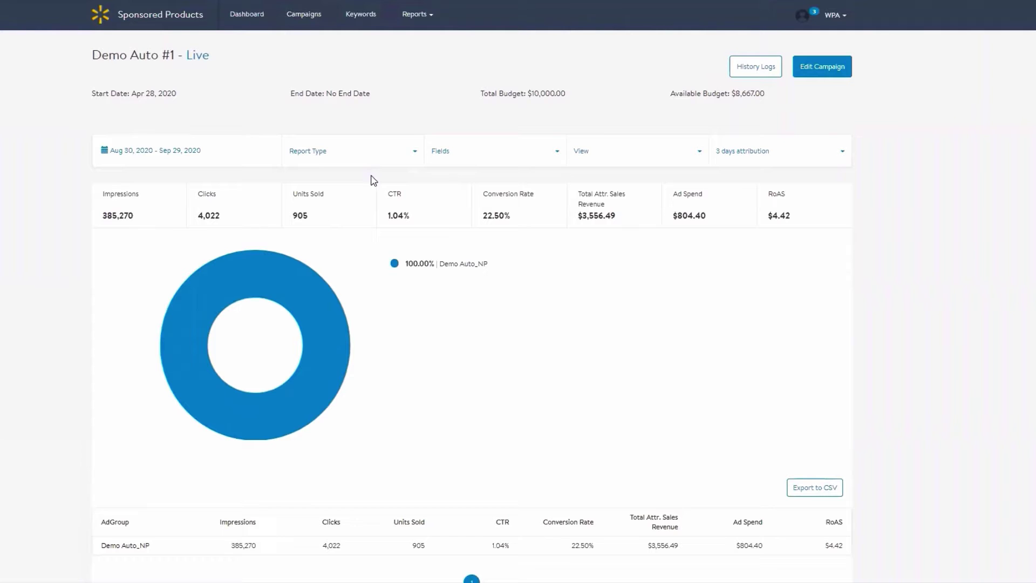
- Show the Page Type Performance report and examine the breakdown by page type
left_click(324, 156)
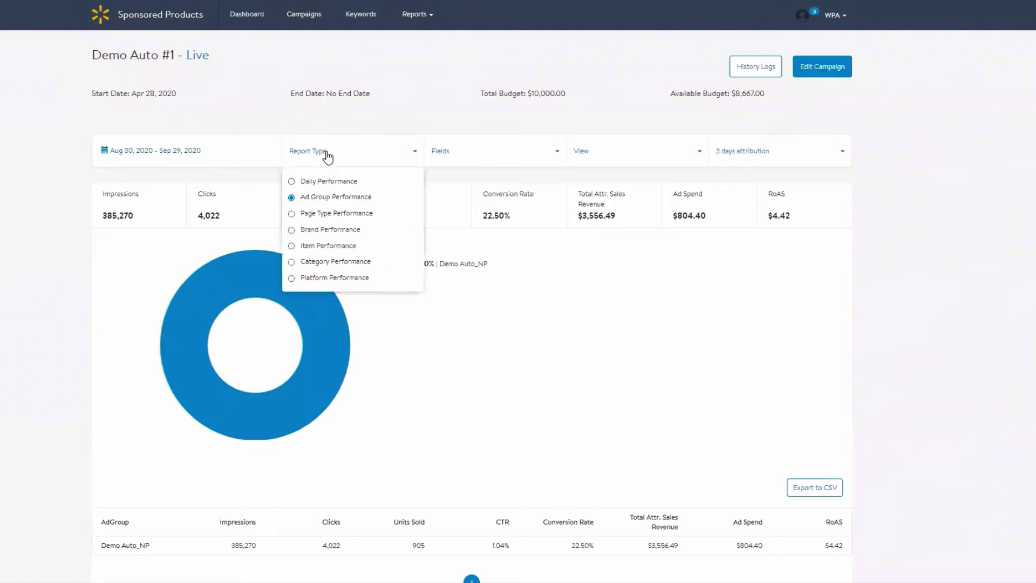
left_click(320, 214)
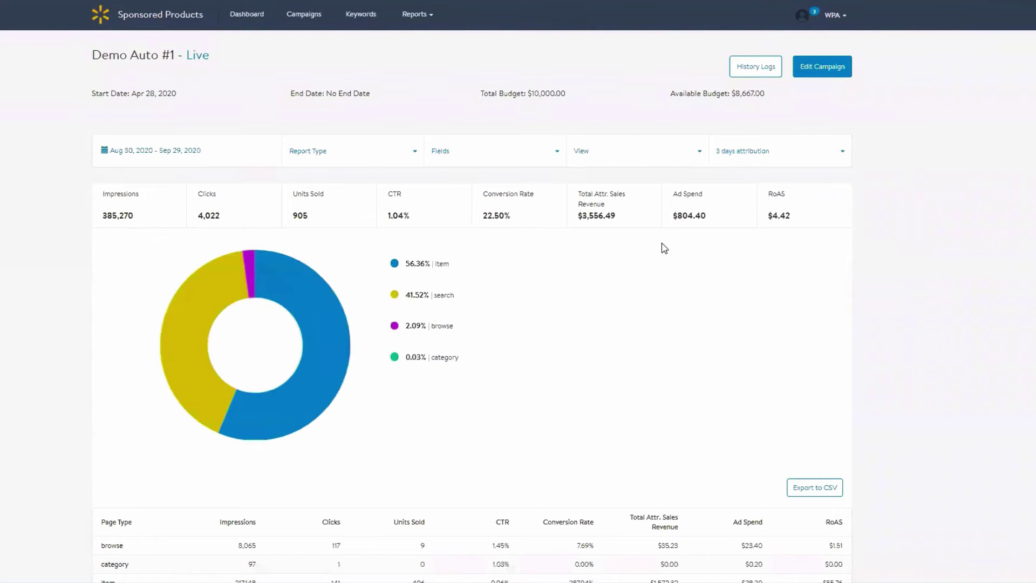
scroll(897, 200, "down", 1)
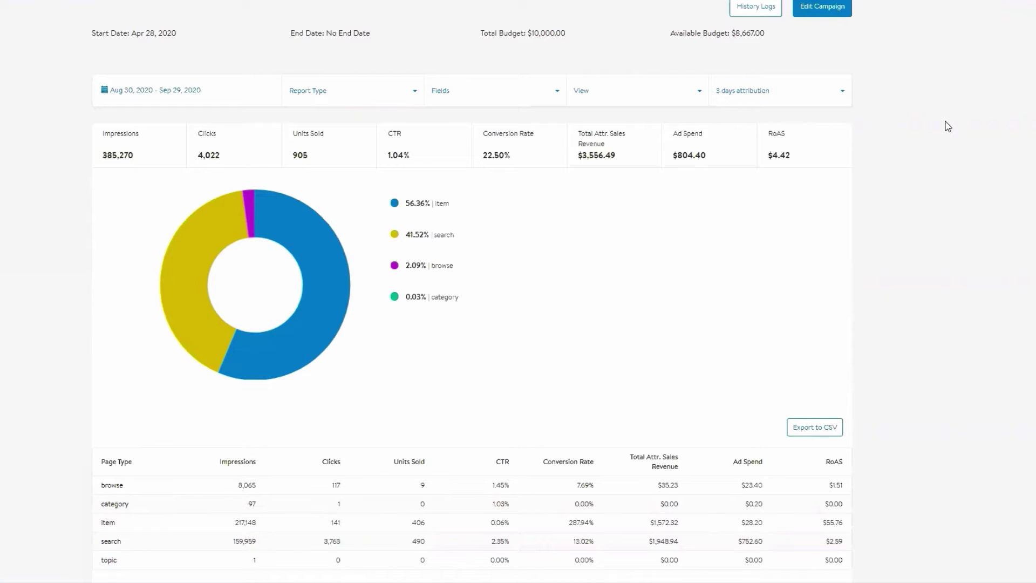
- Change the report type to Brand Performance and look over the per-brand figures
left_click(302, 96)
left_click(309, 169)
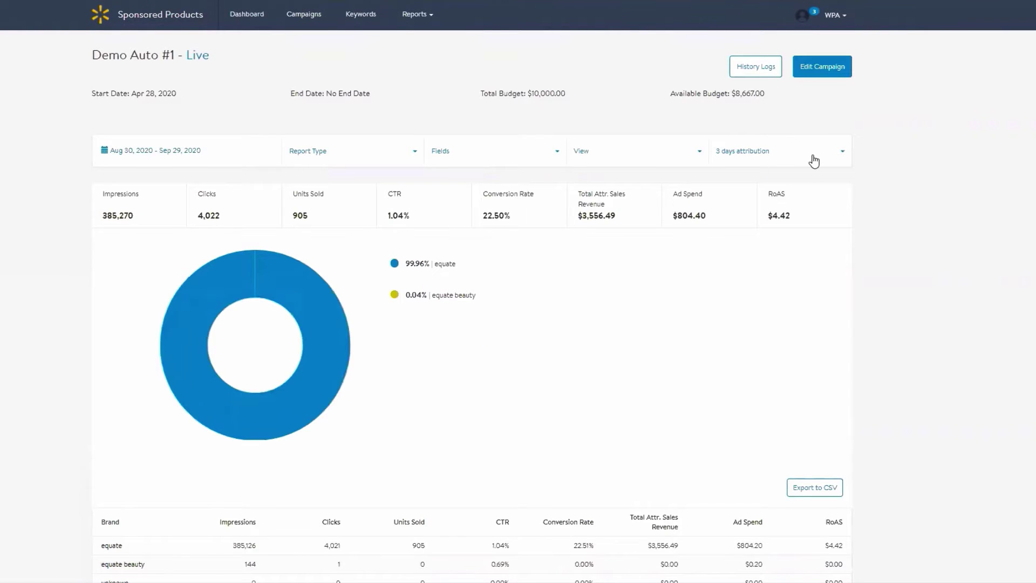
scroll(814, 160, "down", 1)
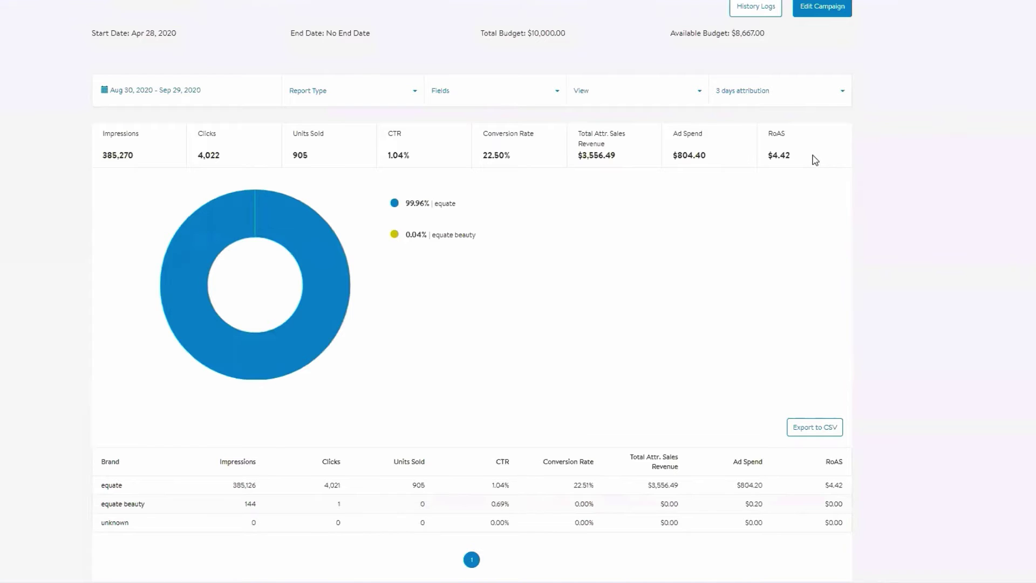
scroll(814, 161, "up", 1)
- Display the Item Performance report and go through the table of advertised items
left_click(311, 155)
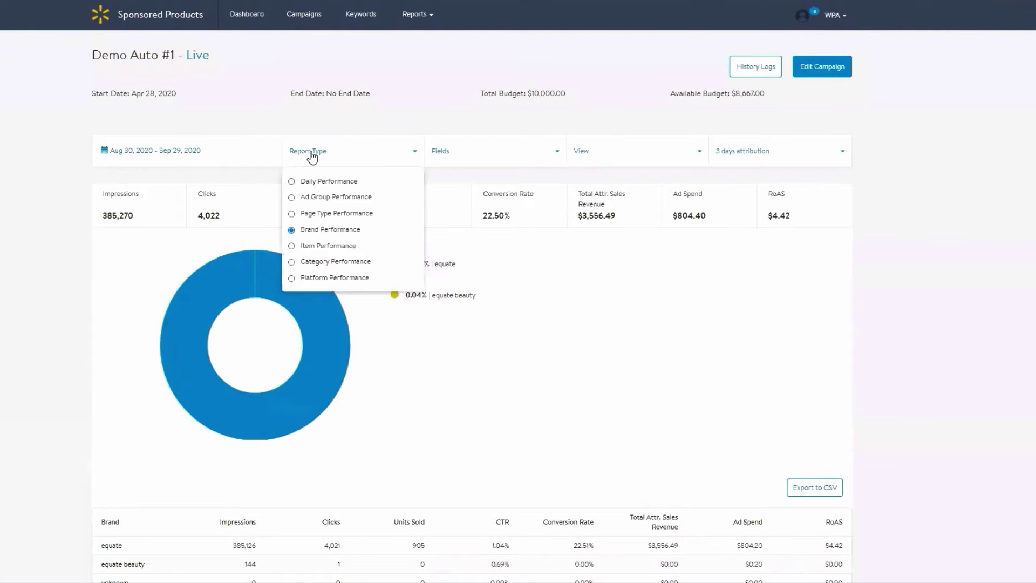
left_click(367, 247)
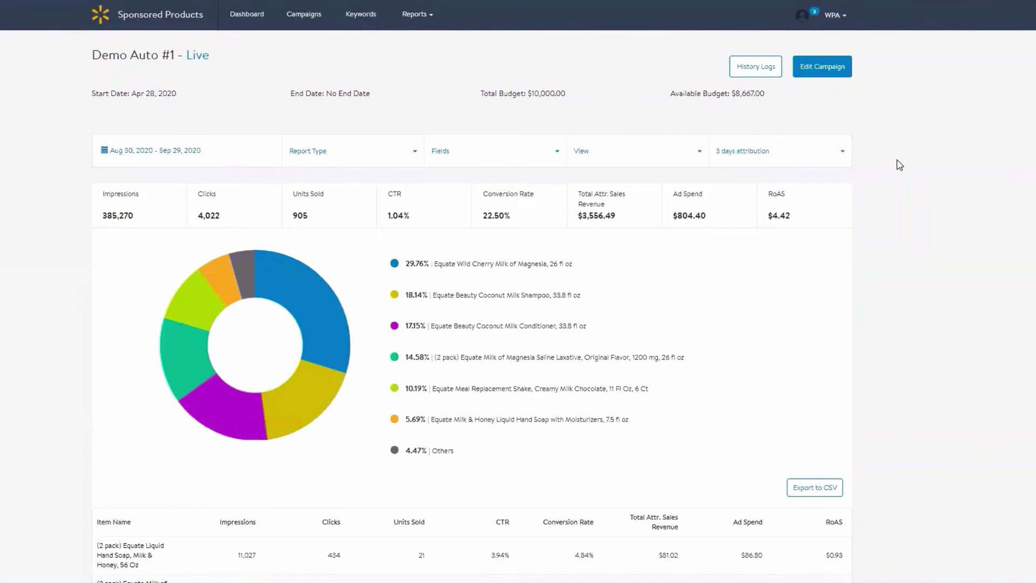
scroll(899, 165, "down", 2)
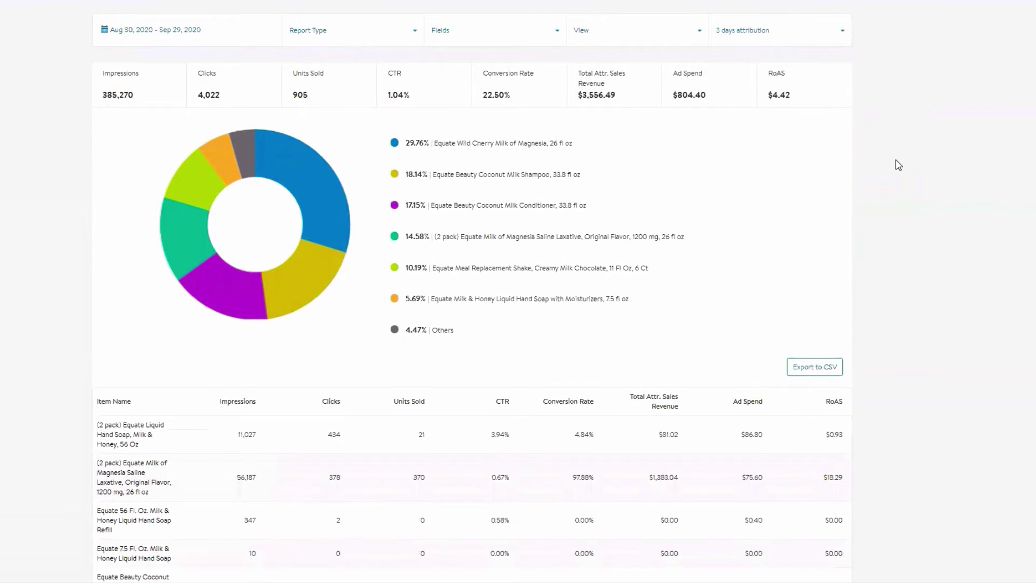
scroll(898, 165, "down", 2)
scroll(895, 162, "up", 3)
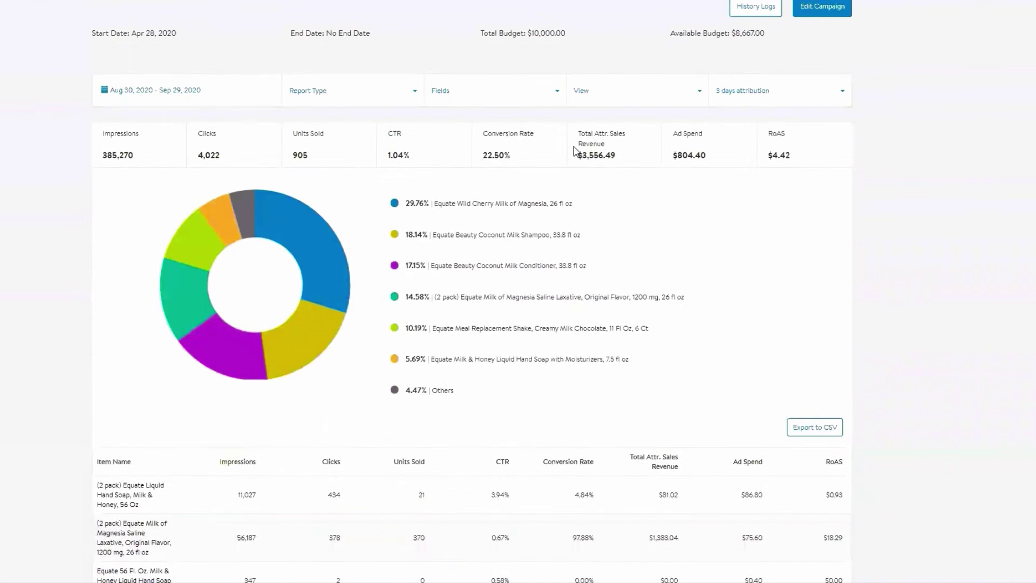
- Switch to the Category Performance report and examine the results for each product category
left_click(311, 94)
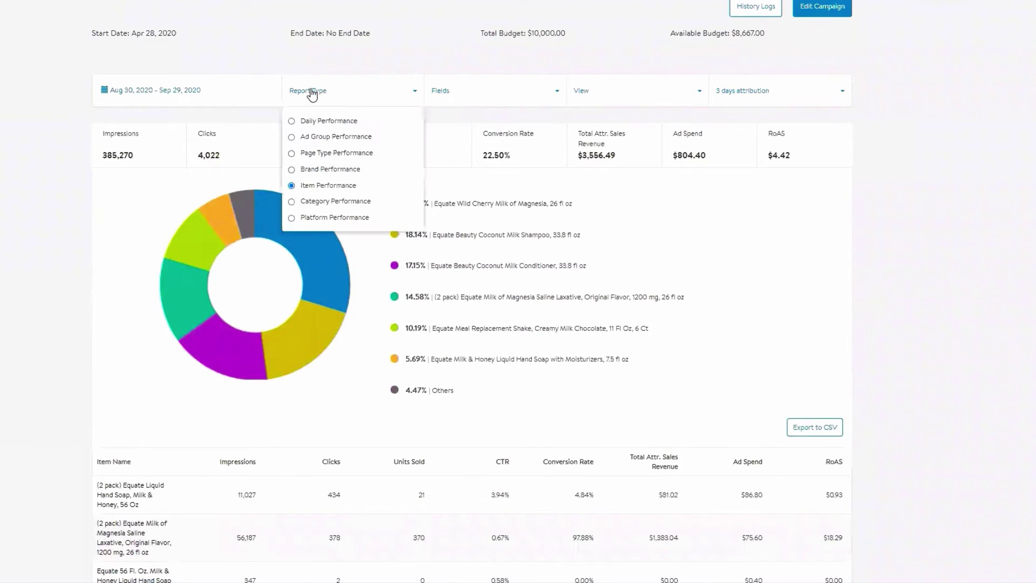
left_click(325, 203)
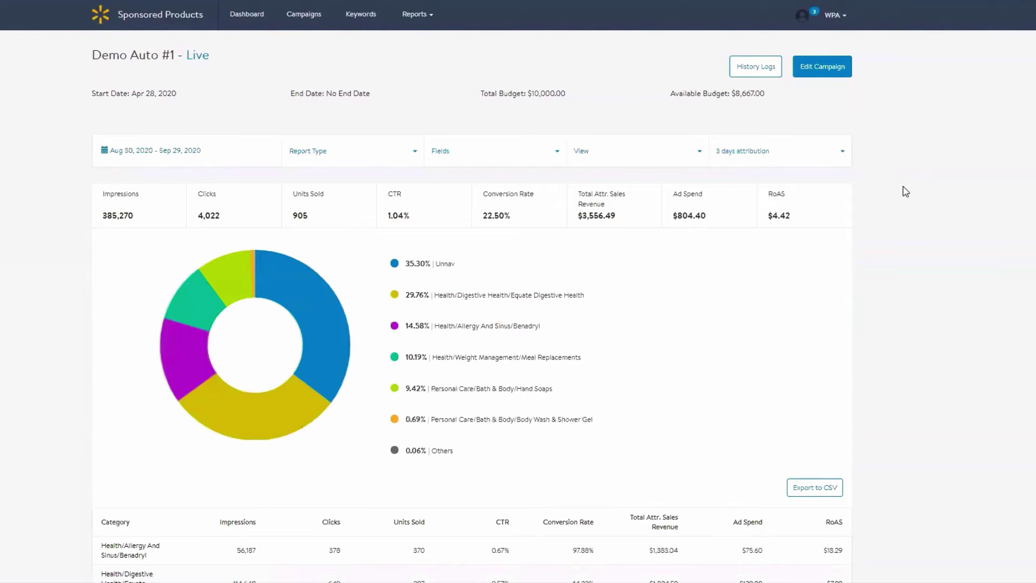
scroll(905, 192, "down", 2)
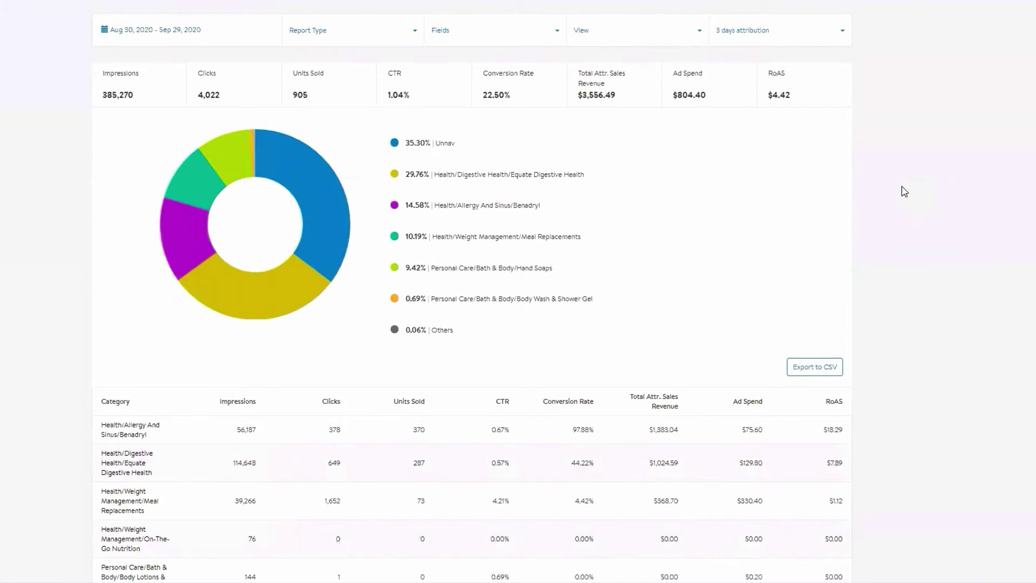
scroll(902, 191, "up", 1)
- Show the Platform Performance report and review the app, desktop and mobile rows
left_click(301, 95)
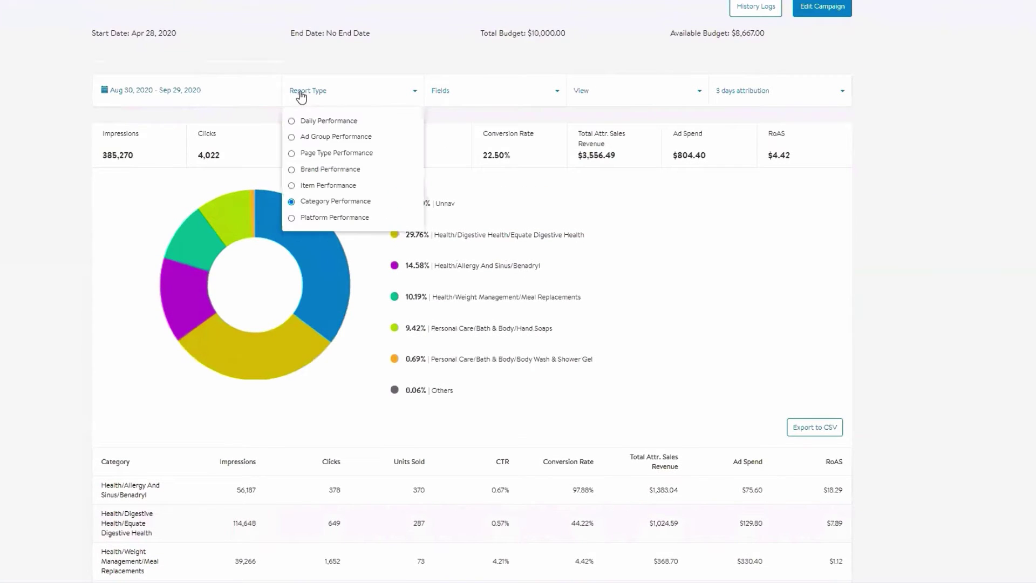
left_click(351, 217)
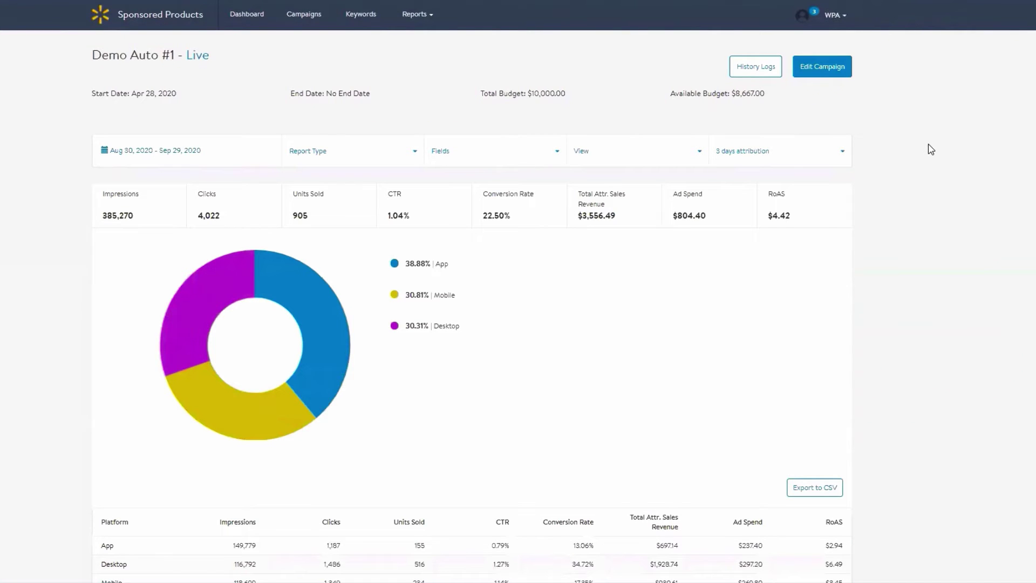
scroll(931, 150, "down", 2)
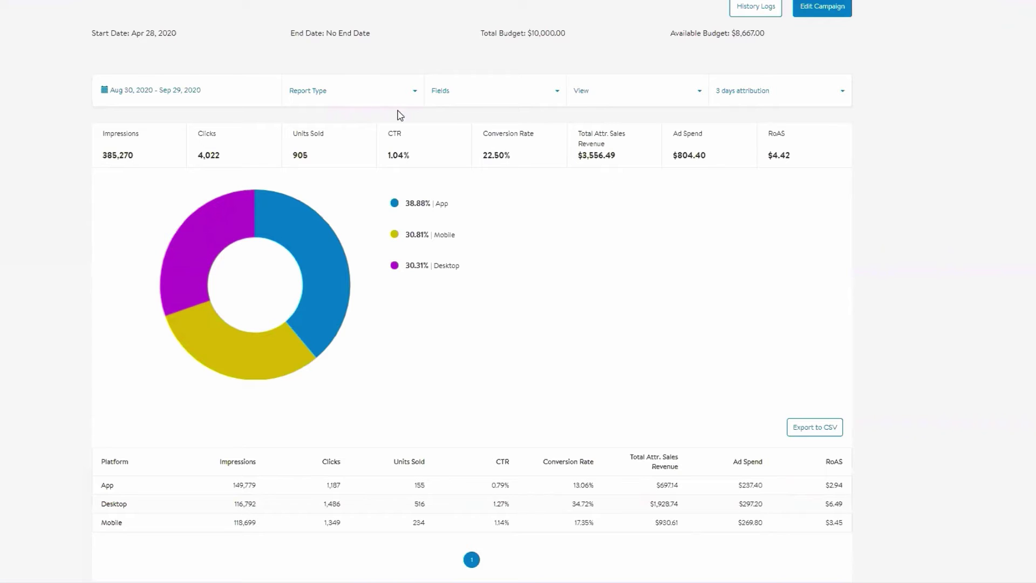
scroll(351, 98, "up", 1)
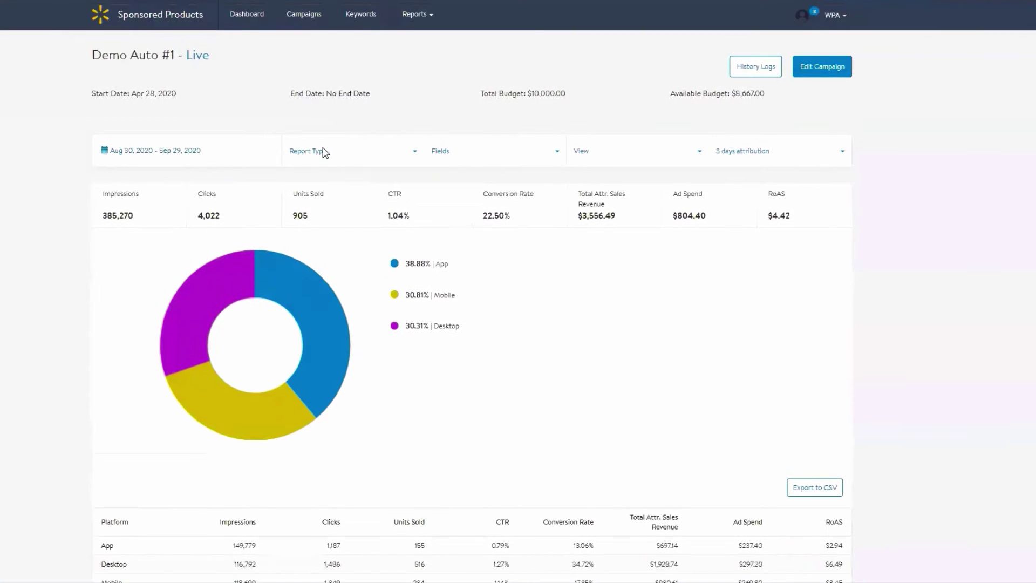
- Return to the Daily Performance report and reduce its chart to the Impressions metric alone
left_click(322, 154)
left_click(316, 177)
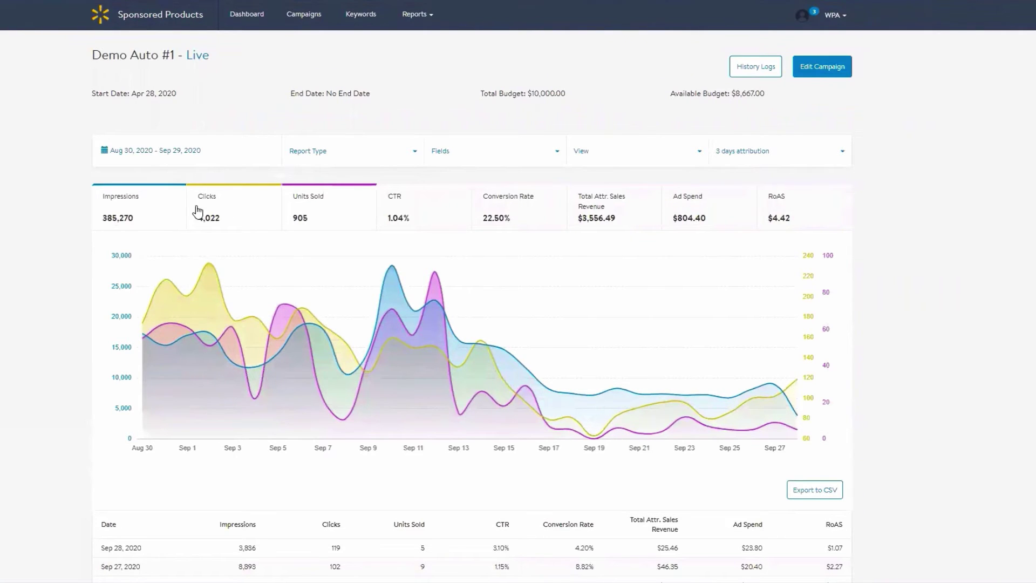
left_click(246, 214)
left_click(309, 215)
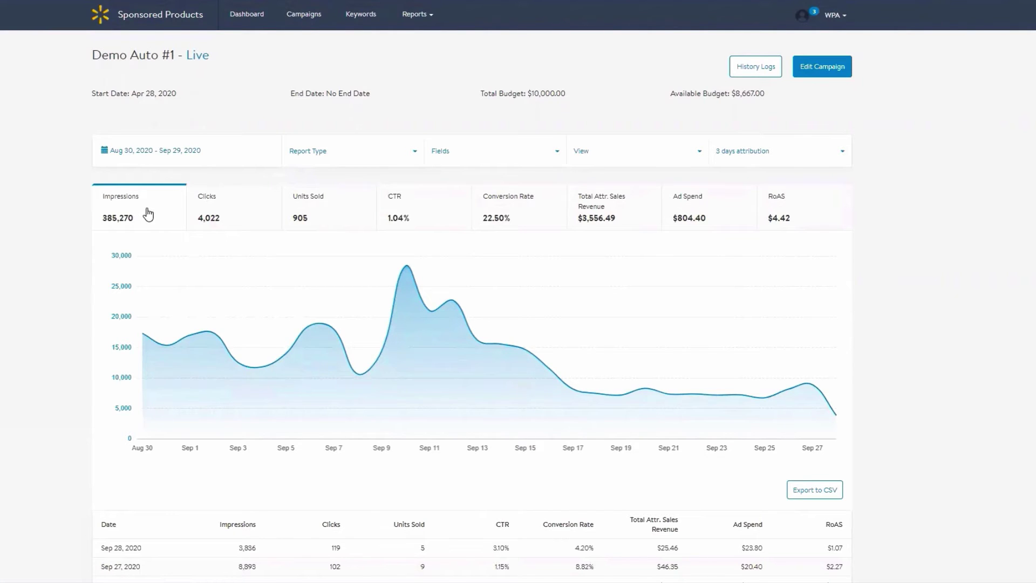
- Replace Impressions in the daily chart with Clicks alone, followed by Units Sold alone
left_click(178, 211)
left_click(264, 211)
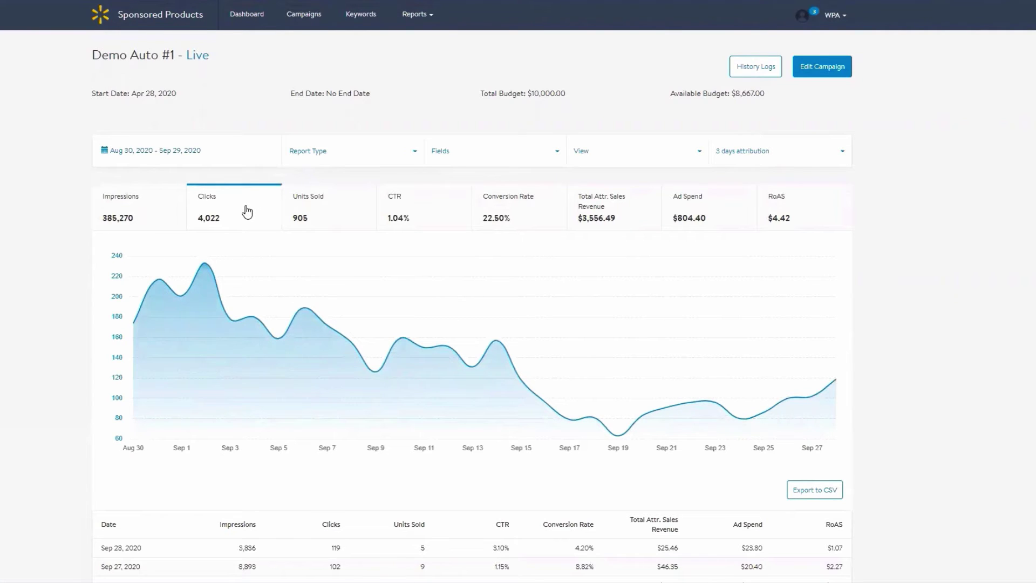
left_click(298, 215)
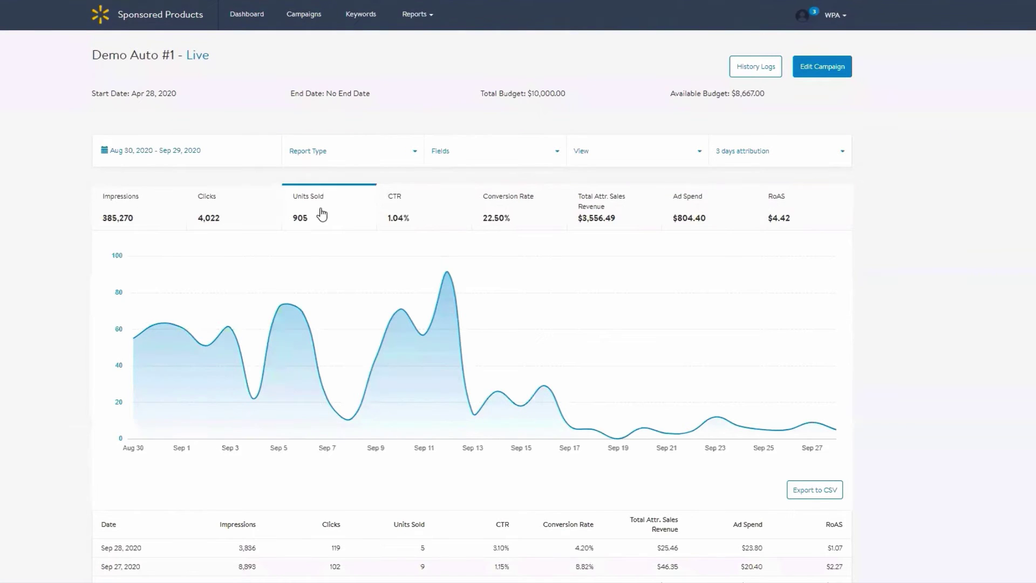
- Chart the daily CTR, Conversion Rate and Total Attr. Sales Revenue metrics one at a time
left_click(416, 208)
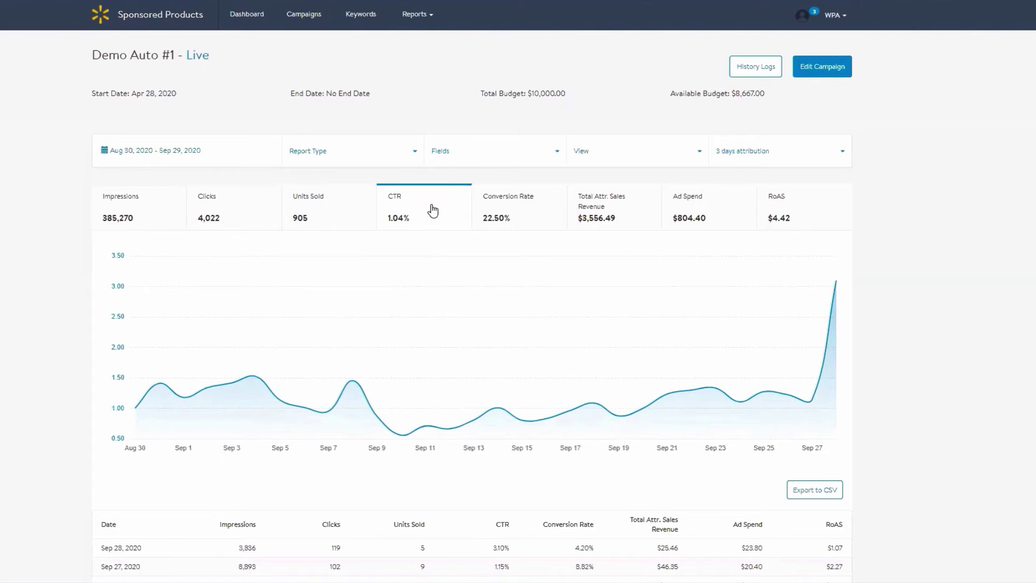
left_click(499, 210)
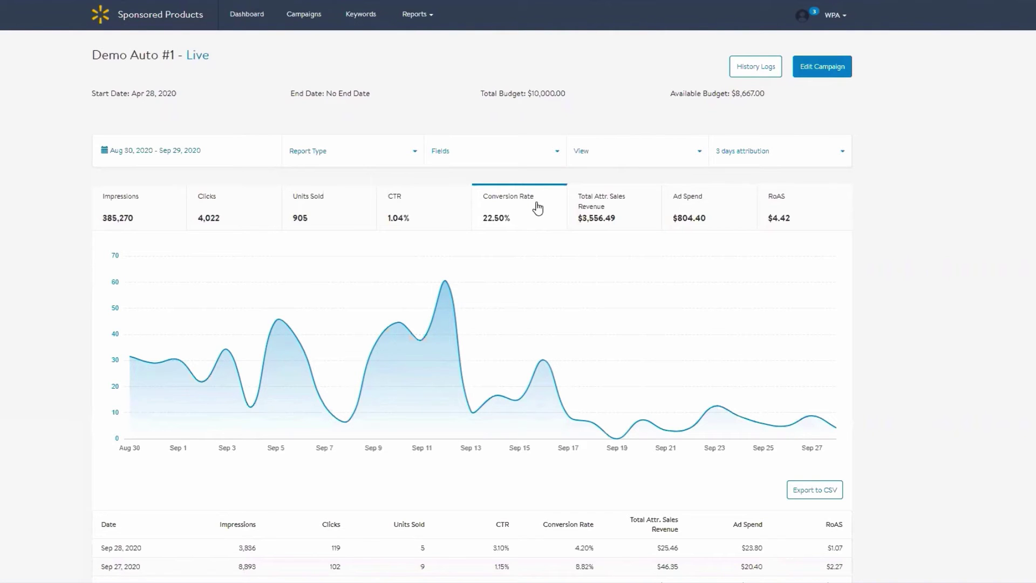
left_click(592, 207)
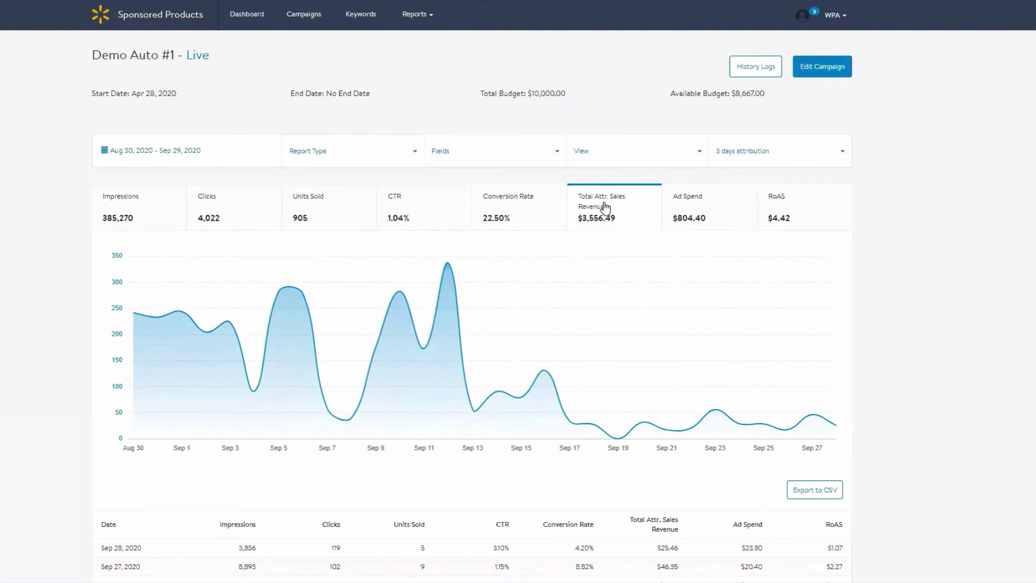
- Remove the sales revenue curve and chart Ad Spend and RoAS individually
left_click(629, 206)
left_click(691, 205)
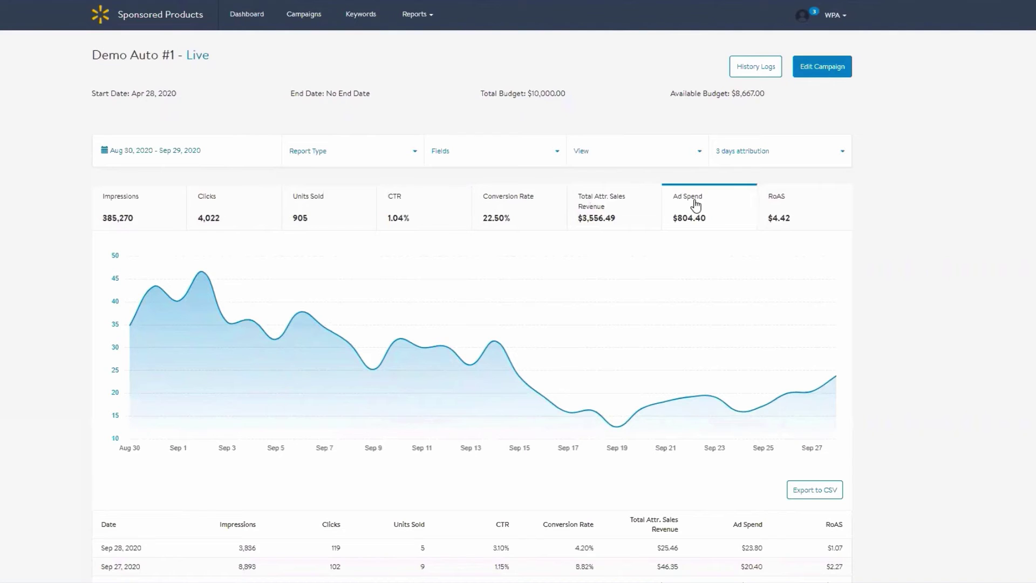
left_click(728, 204)
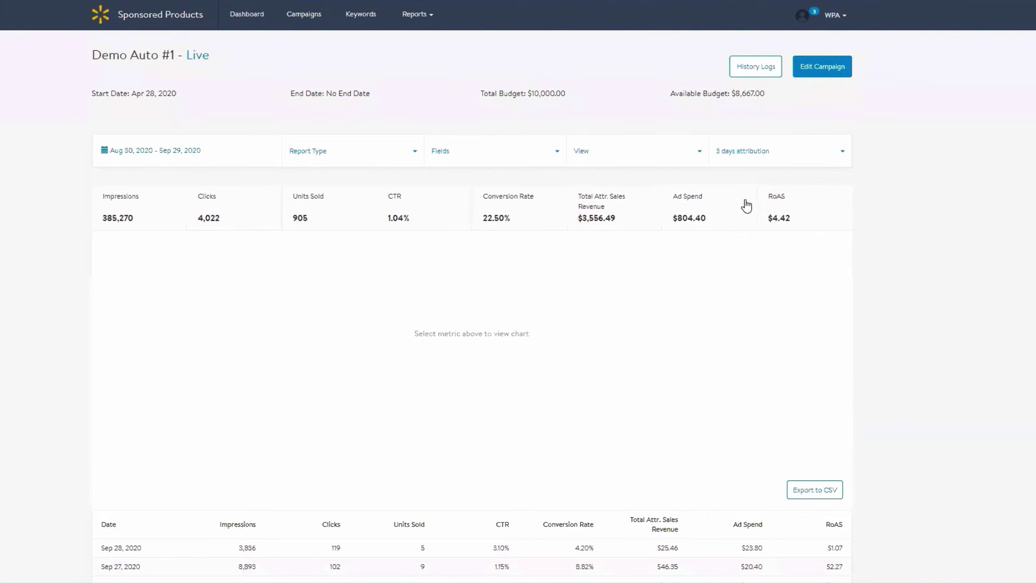
left_click(770, 204)
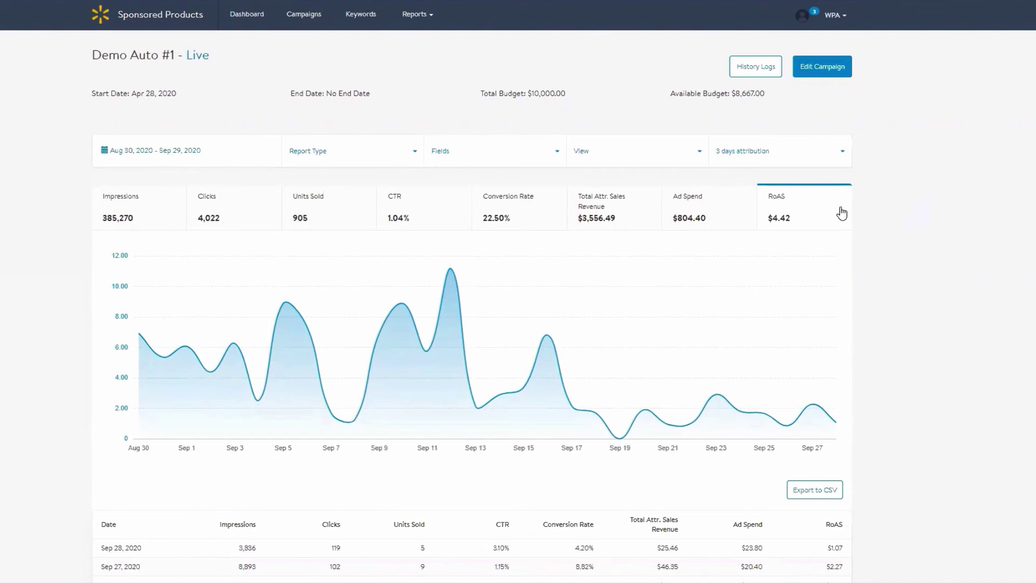
- Plot Impressions, Clicks and Units Sold together in the daily performance chart
left_click(135, 221)
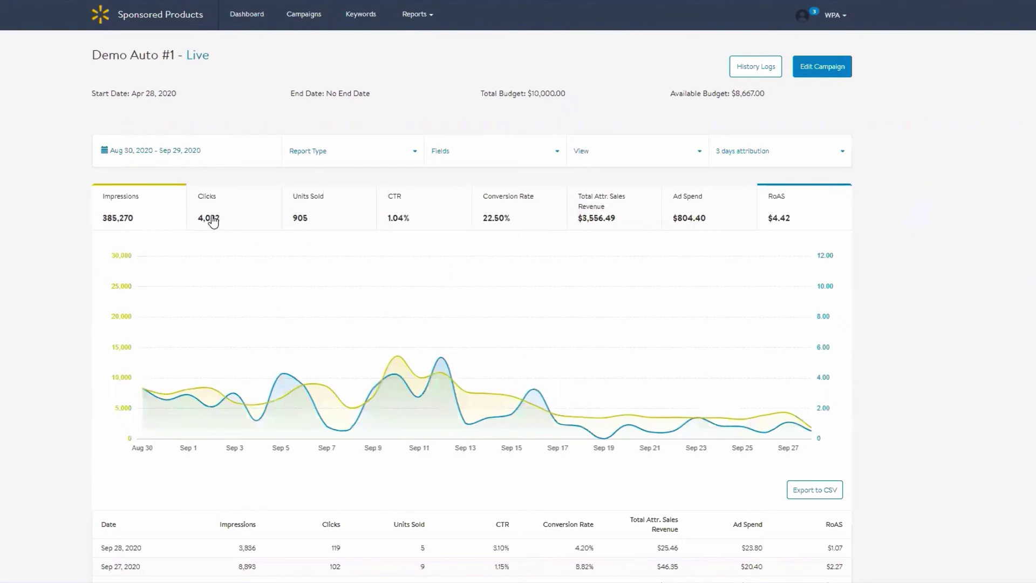
left_click(209, 219)
left_click(313, 224)
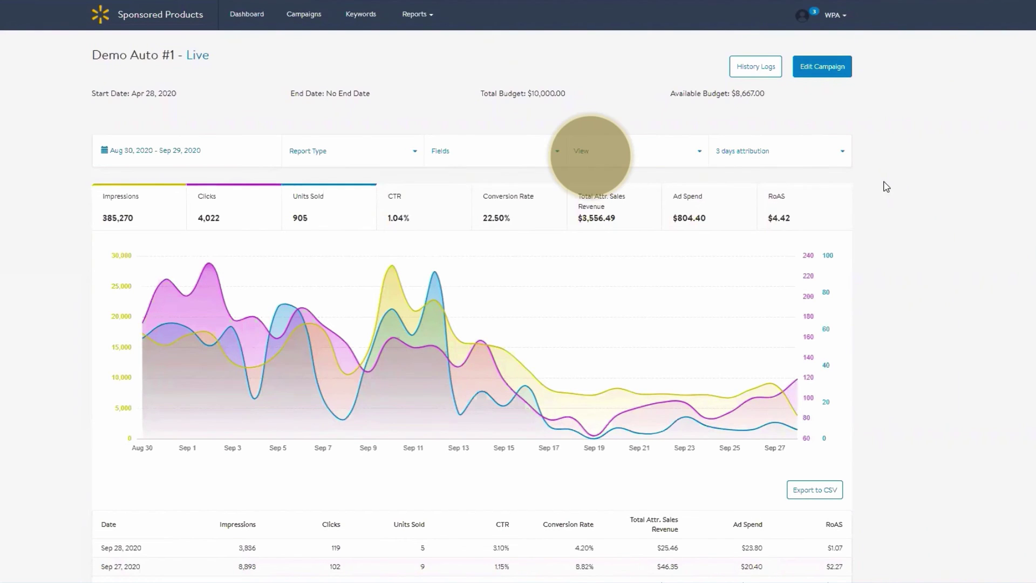
- Switch the report to Revenue view and leave only Attr. Direct Click Sales Revenue plotted in the daily chart
left_click(627, 152)
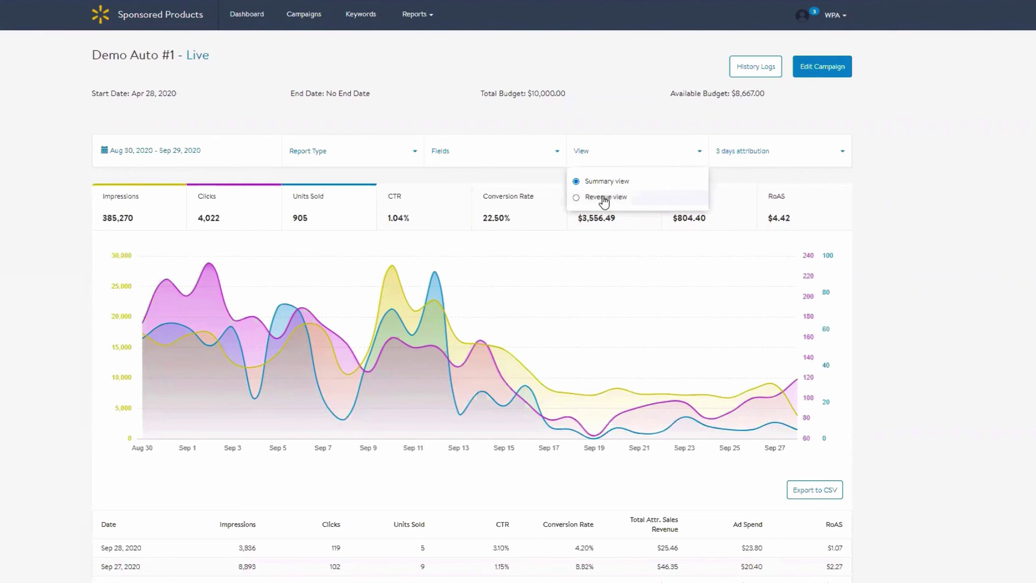
left_click(603, 198)
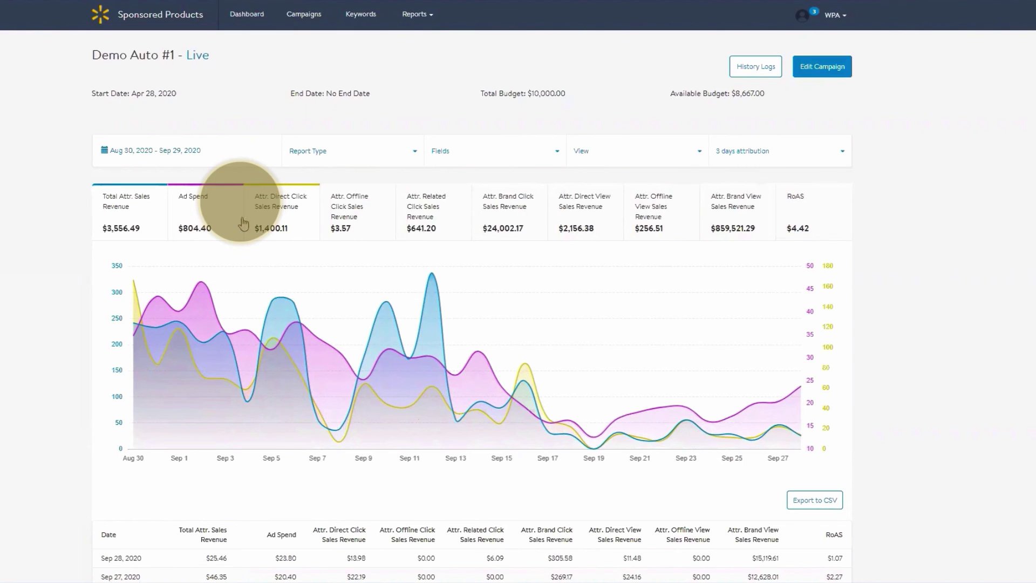
left_click(138, 222)
left_click(210, 216)
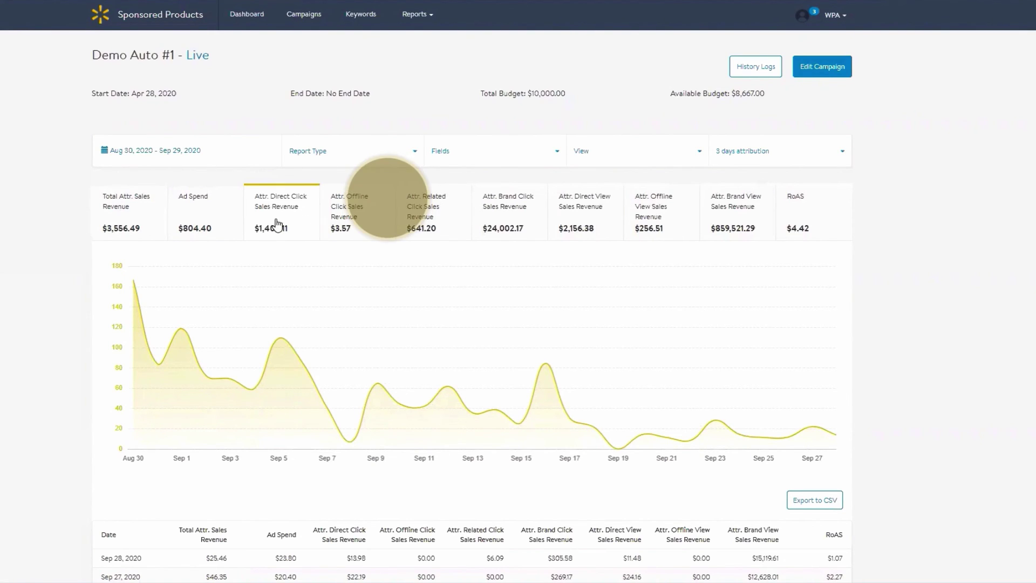
- Replace the direct click curve with Attr. Offline Click, Attr. Related Click and Attr. Brand Click Sales Revenue, charted one at a time
left_click(276, 224)
left_click(334, 224)
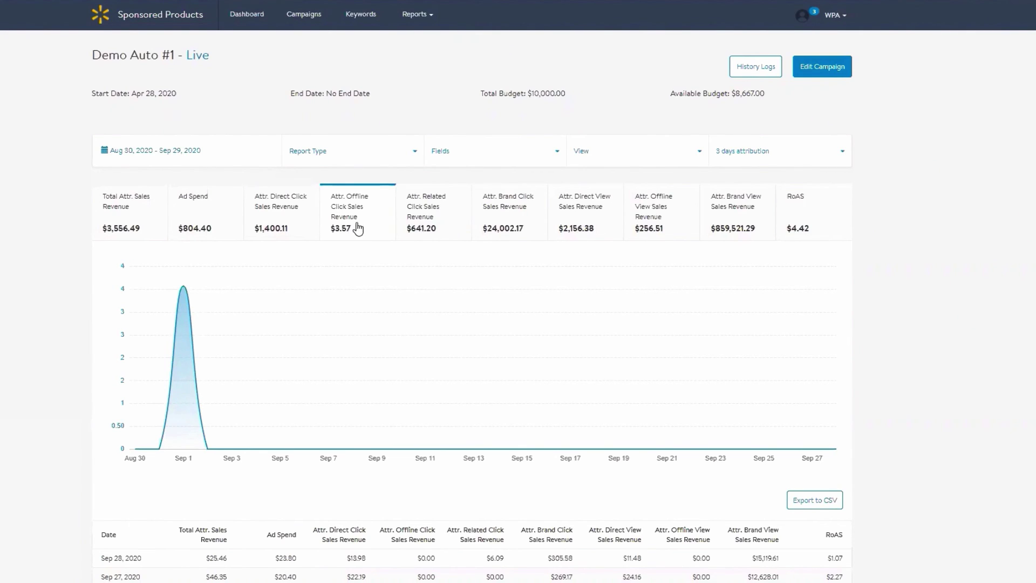
left_click(430, 215)
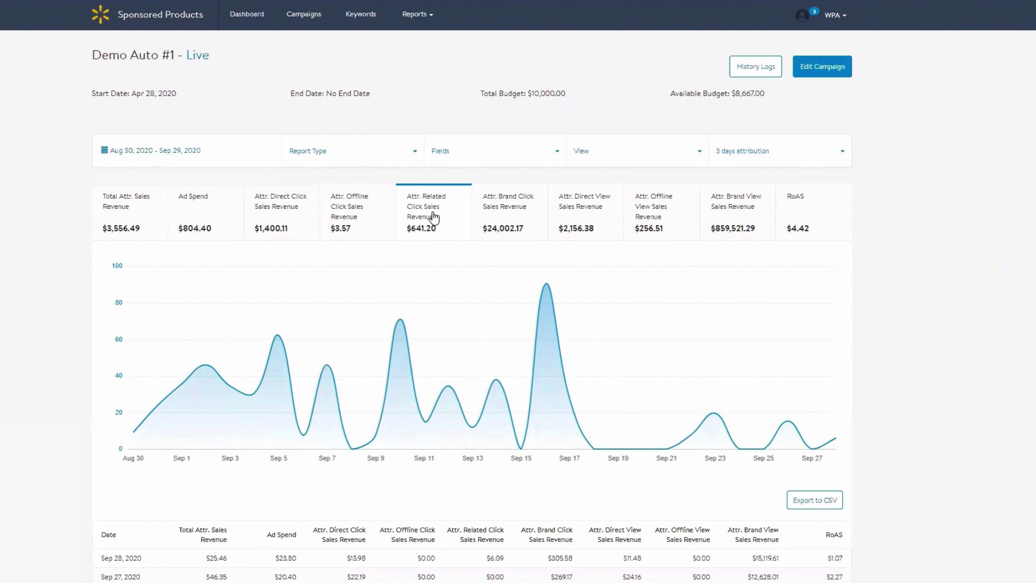
left_click(479, 216)
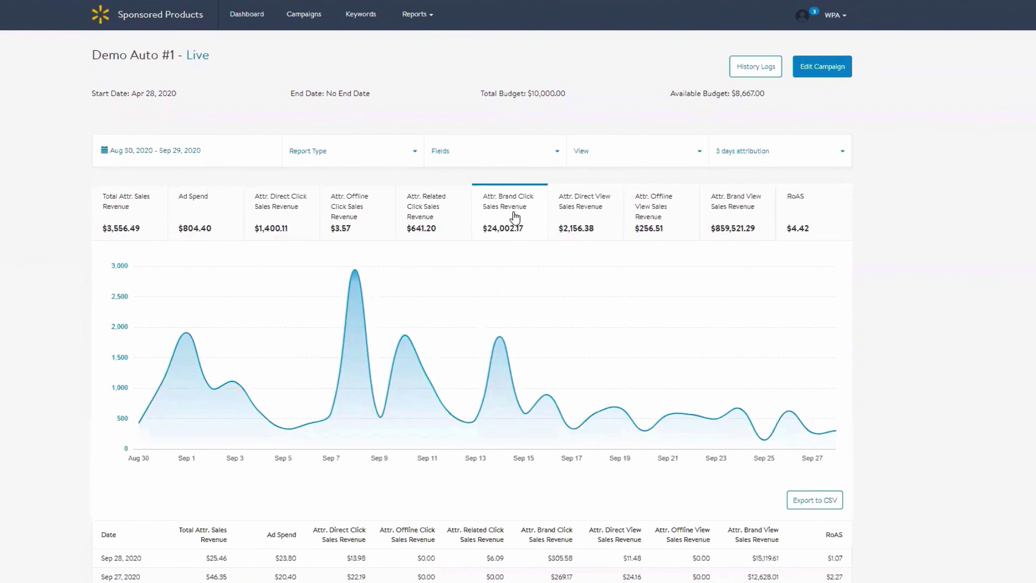
- Chart Attr. Direct View, Attr. Offline View and Attr. Brand View Sales Revenue individually, and clear the last curve
left_click(574, 215)
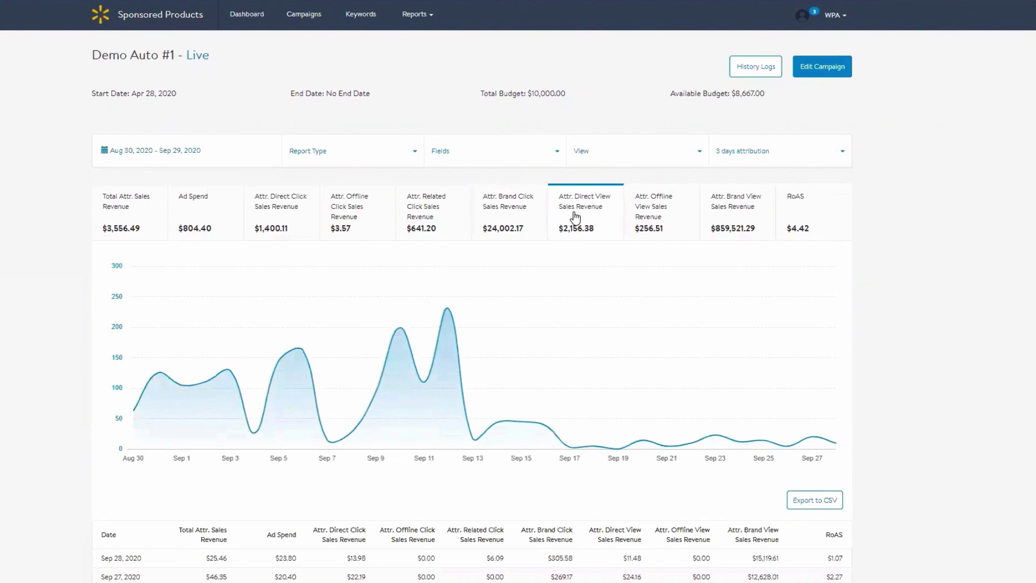
left_click(575, 216)
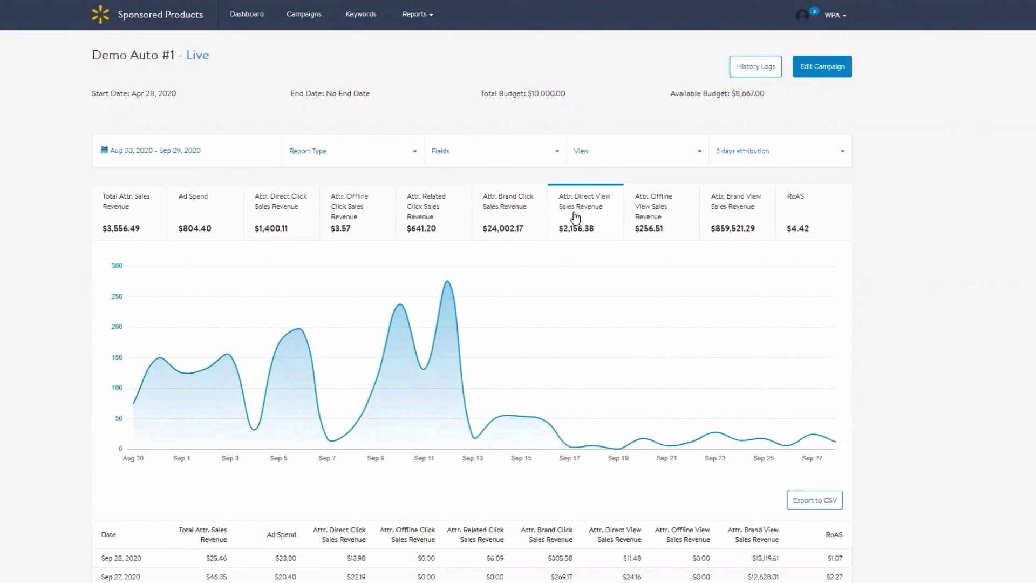
left_click(575, 216)
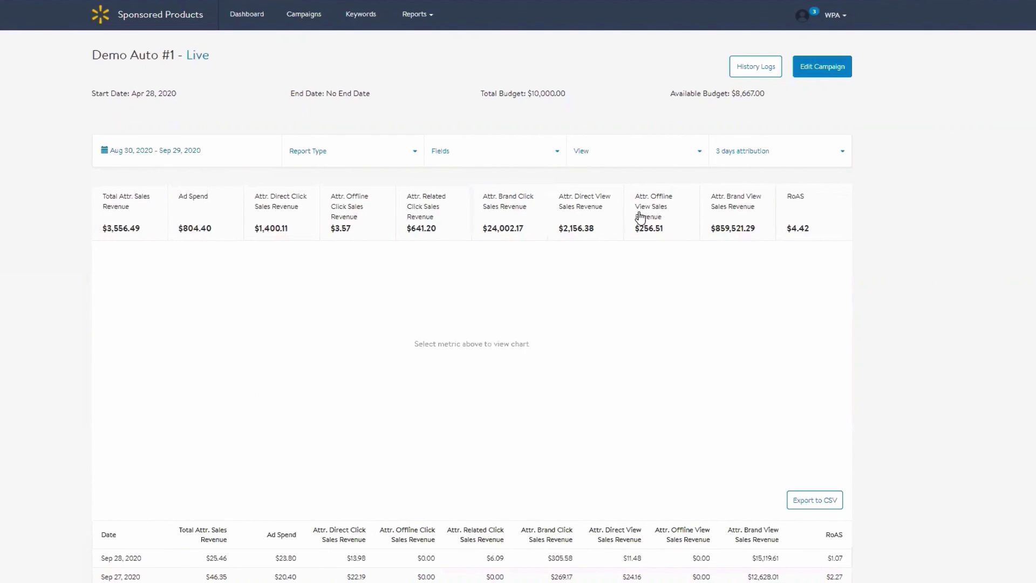
left_click(640, 218)
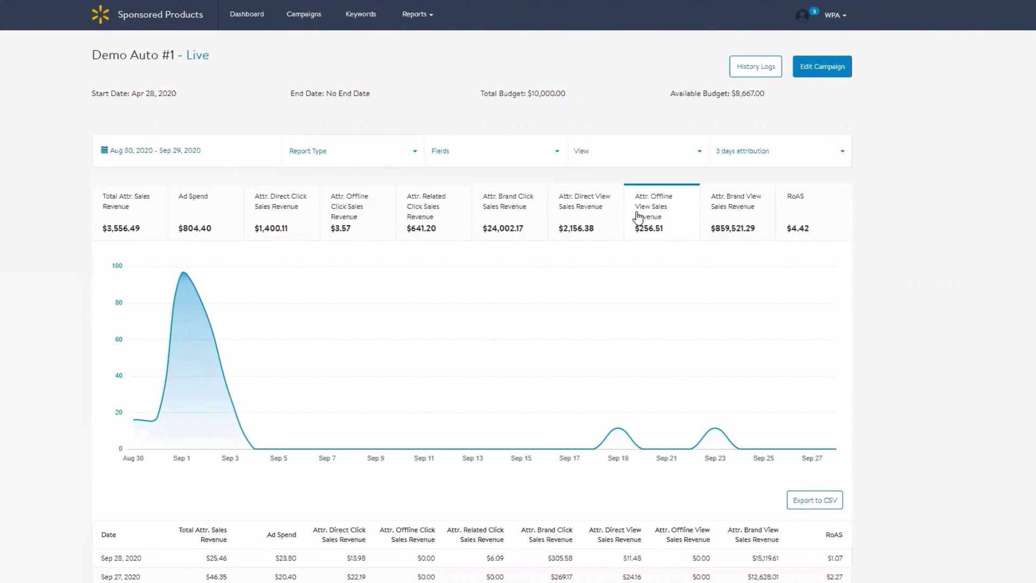
left_click(638, 217)
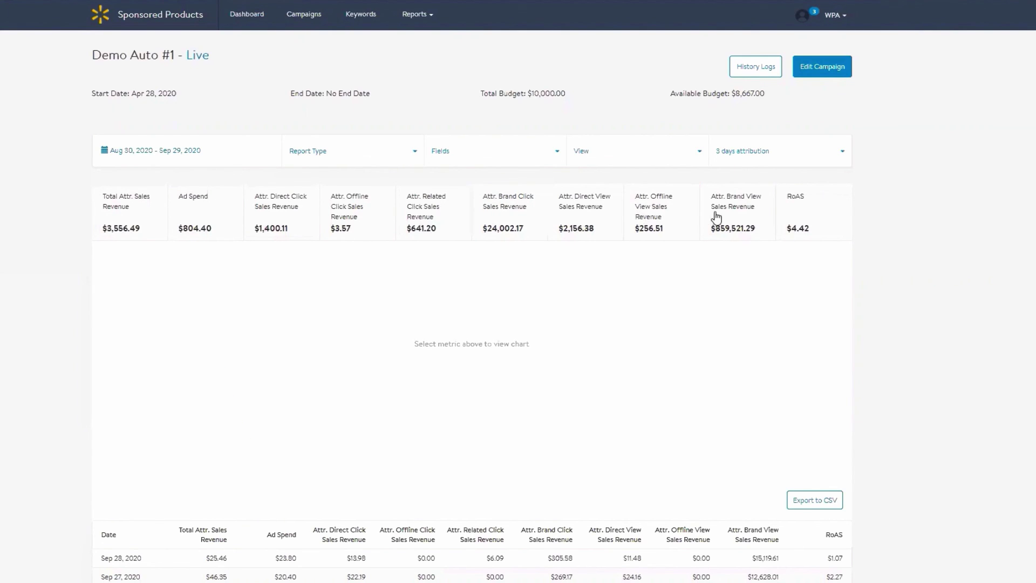
left_click(728, 217)
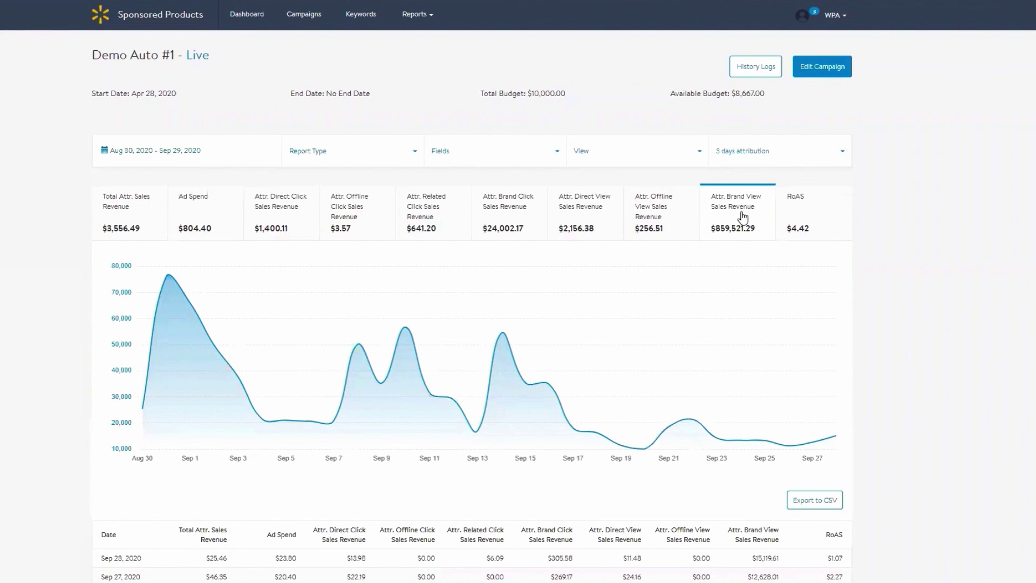
left_click(742, 217)
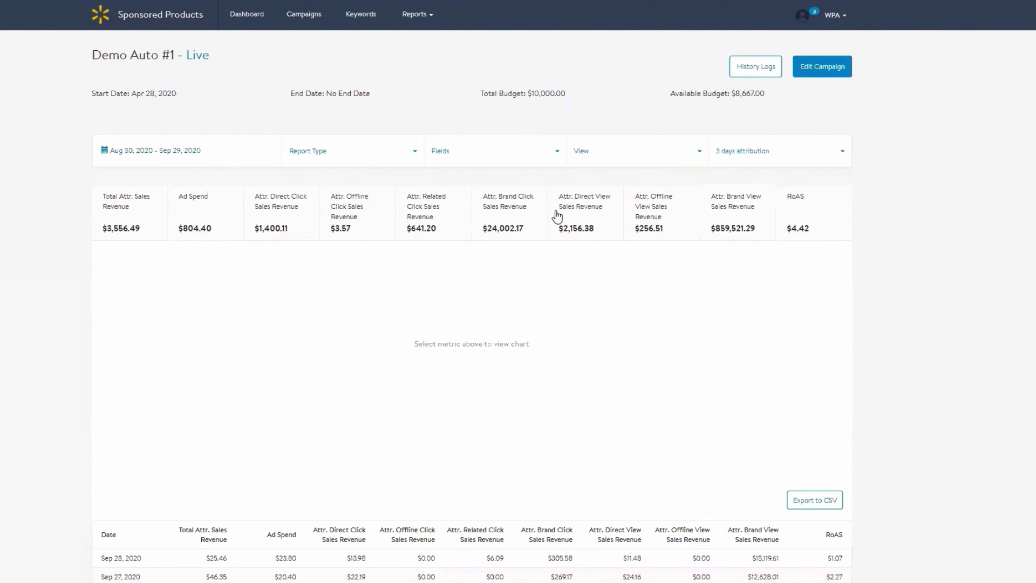
- Plot Total Attr. Sales Revenue, Ad Spend and Attr. Direct Click Sales Revenue together, and return the report to Summary view
left_click(143, 212)
left_click(202, 214)
left_click(265, 217)
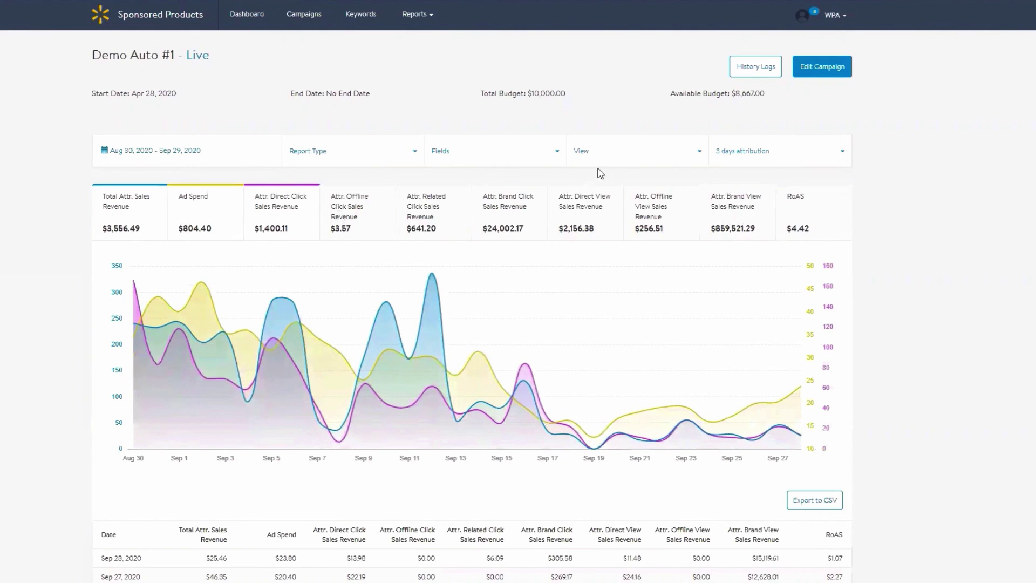
left_click(612, 157)
left_click(607, 182)
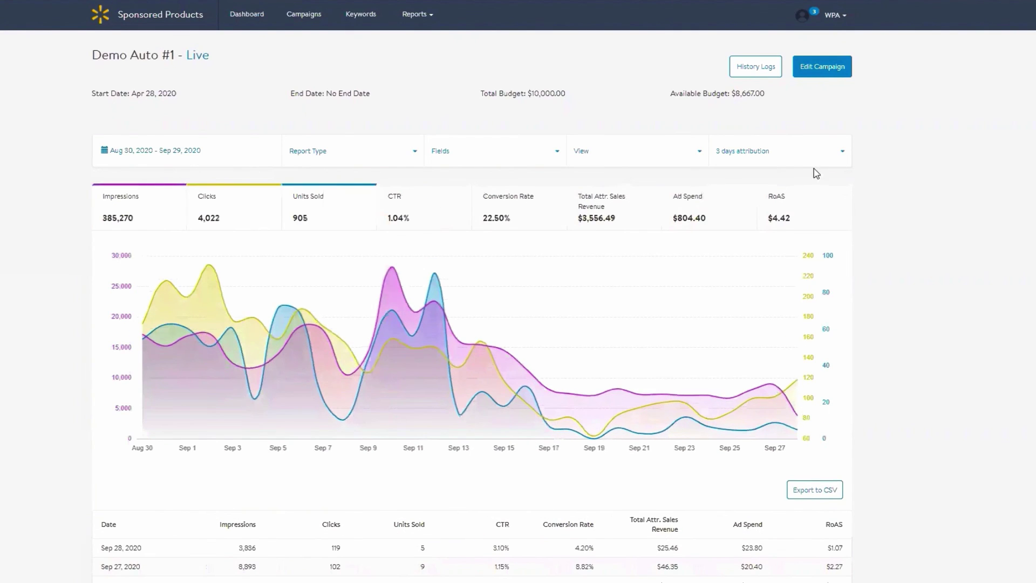
- Set the campaign report's attribution window to 14 days and review the other attribution options without changing it again
left_click(772, 156)
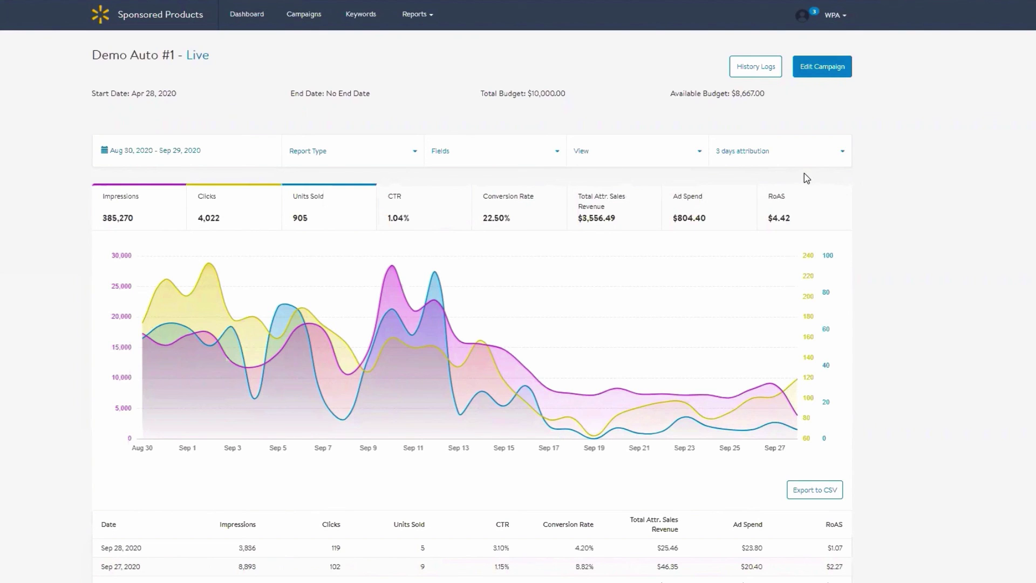
left_click(775, 154)
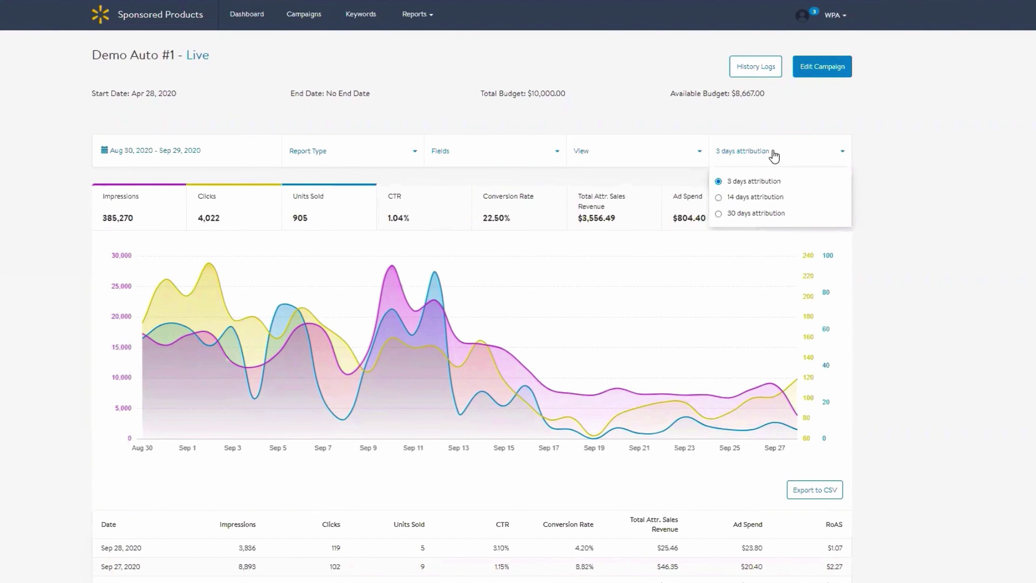
left_click(754, 197)
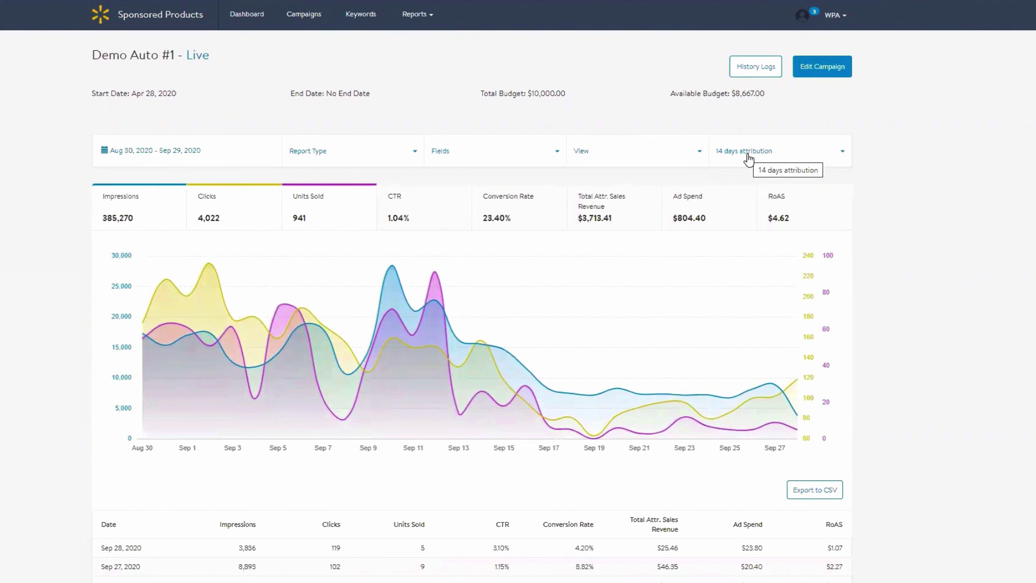
left_click(747, 158)
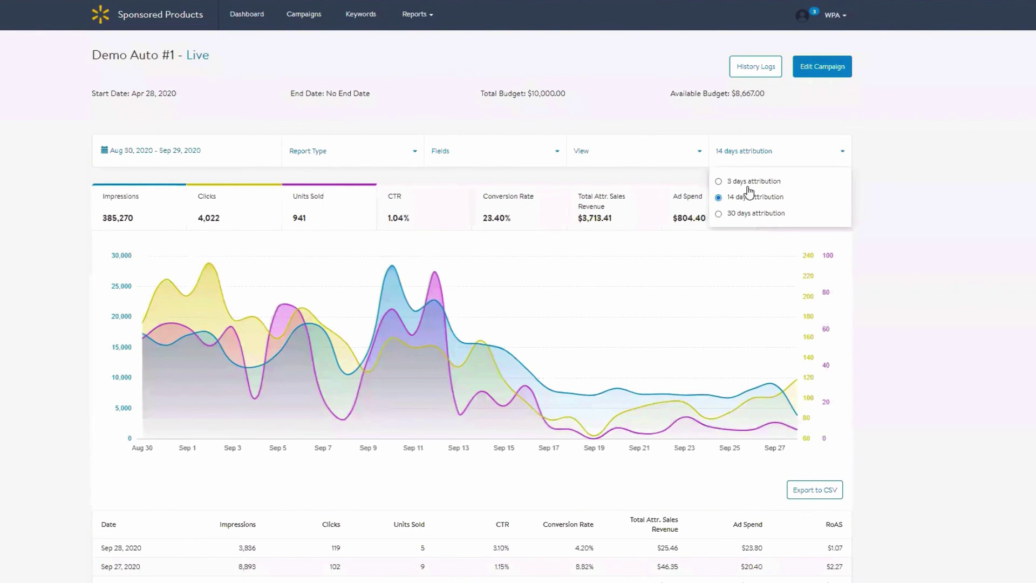
left_click(900, 183)
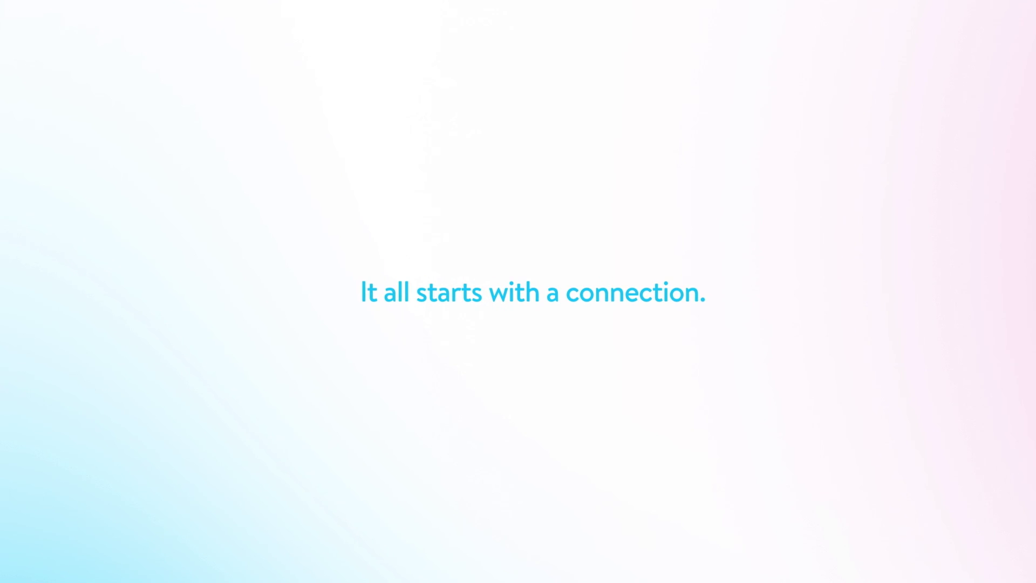